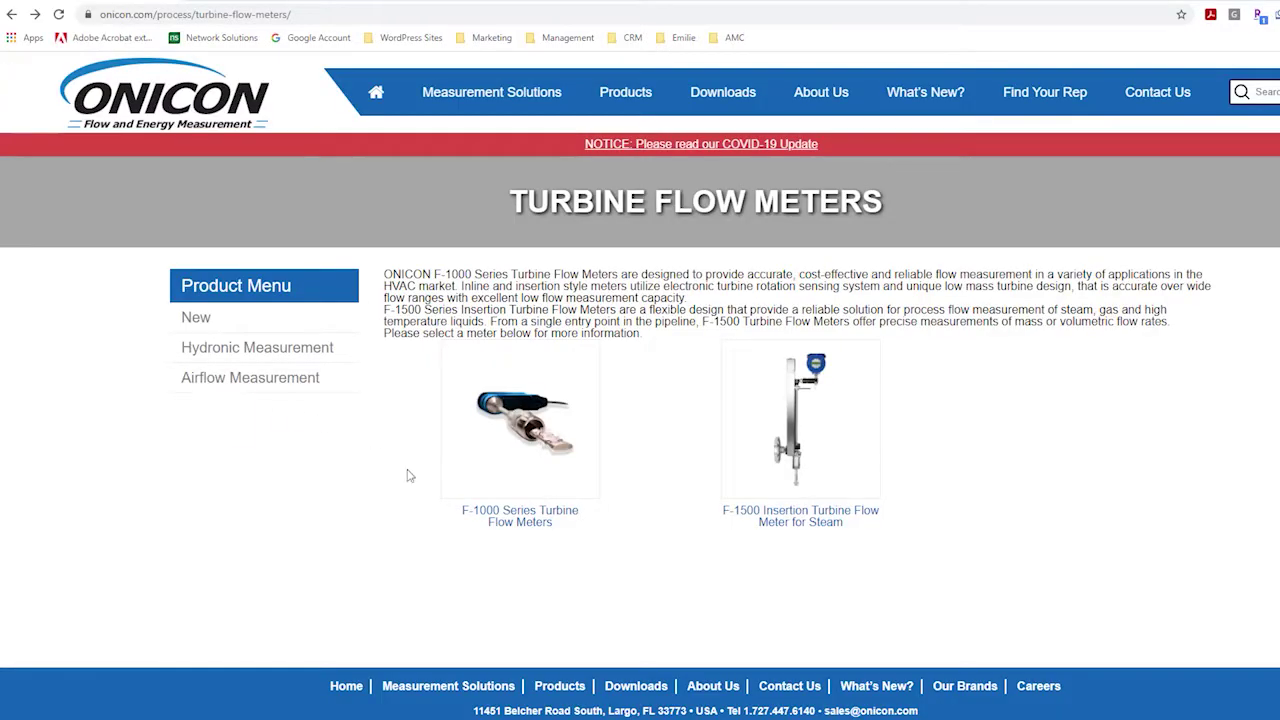
# - Open the F-1000 Series Turbine Flow Meters product page and show its Software section
pyautogui.click(503, 533)
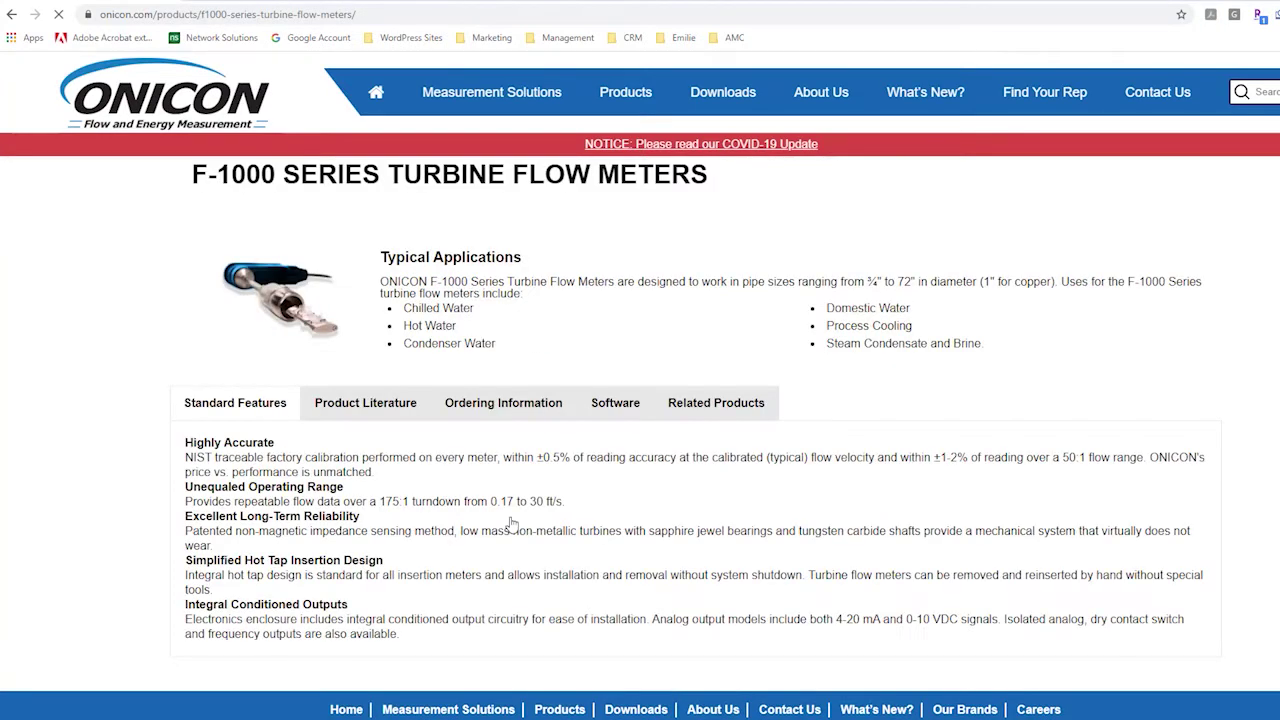
pyautogui.click(609, 405)
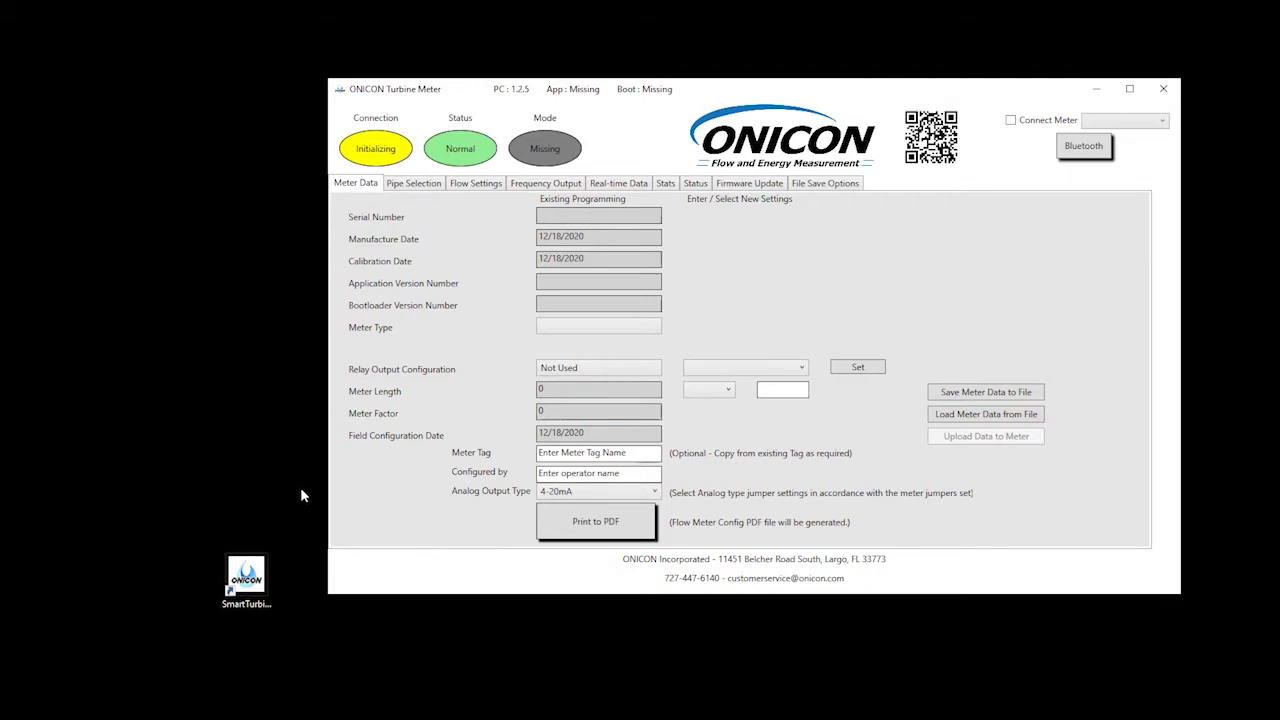
# - Switch to the ONICON Turbine Meter software, scan for Bluetooth meters and connect to the listed meter 001078597
pyautogui.click(1080, 155)
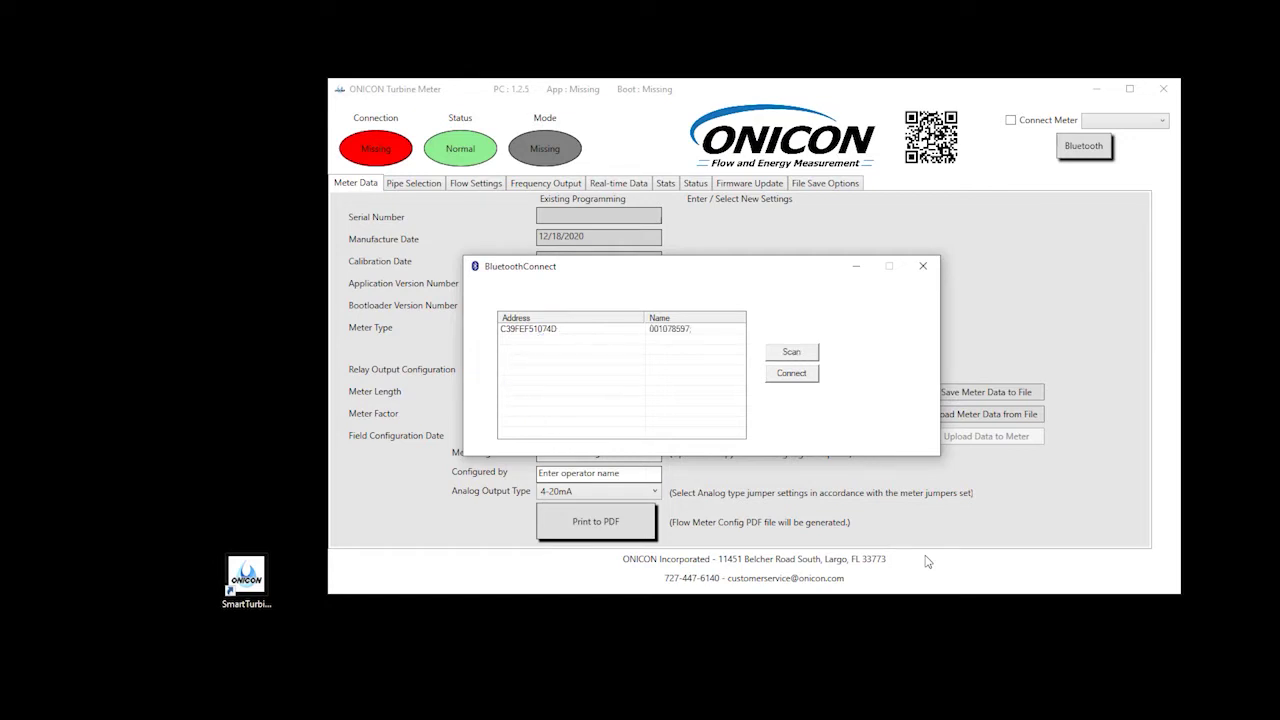
pyautogui.click(668, 333)
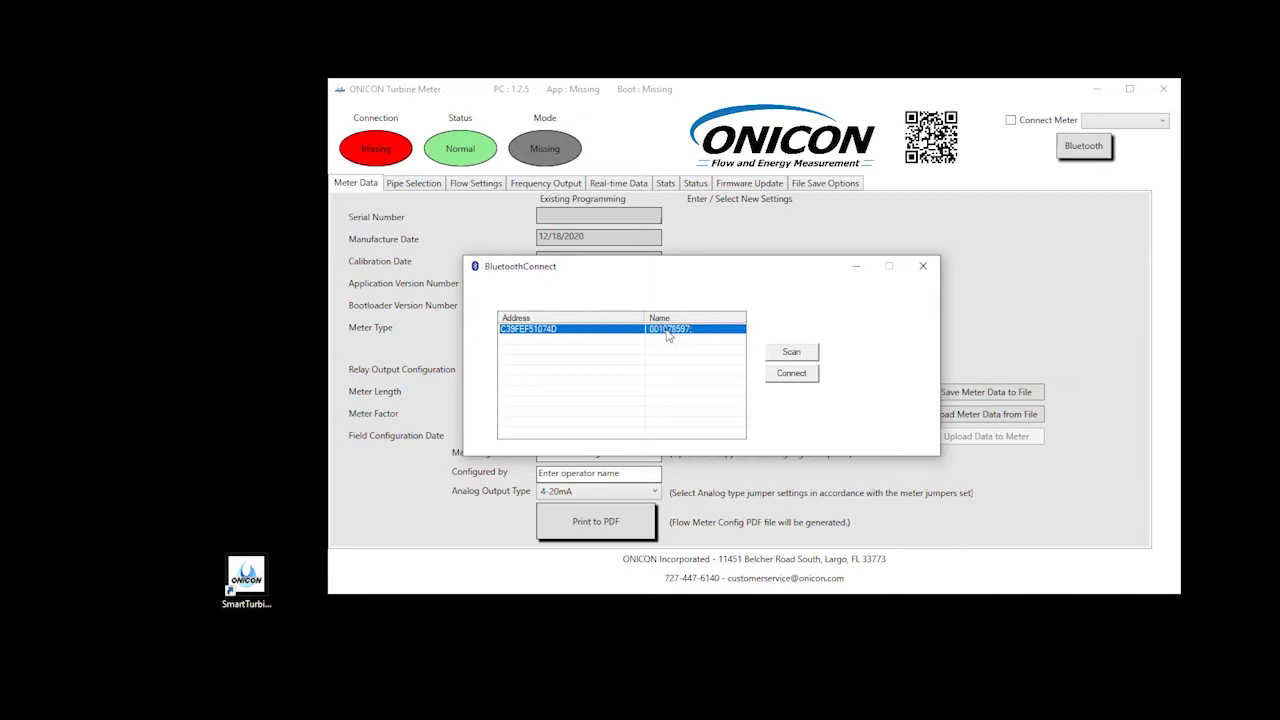
pyautogui.click(791, 373)
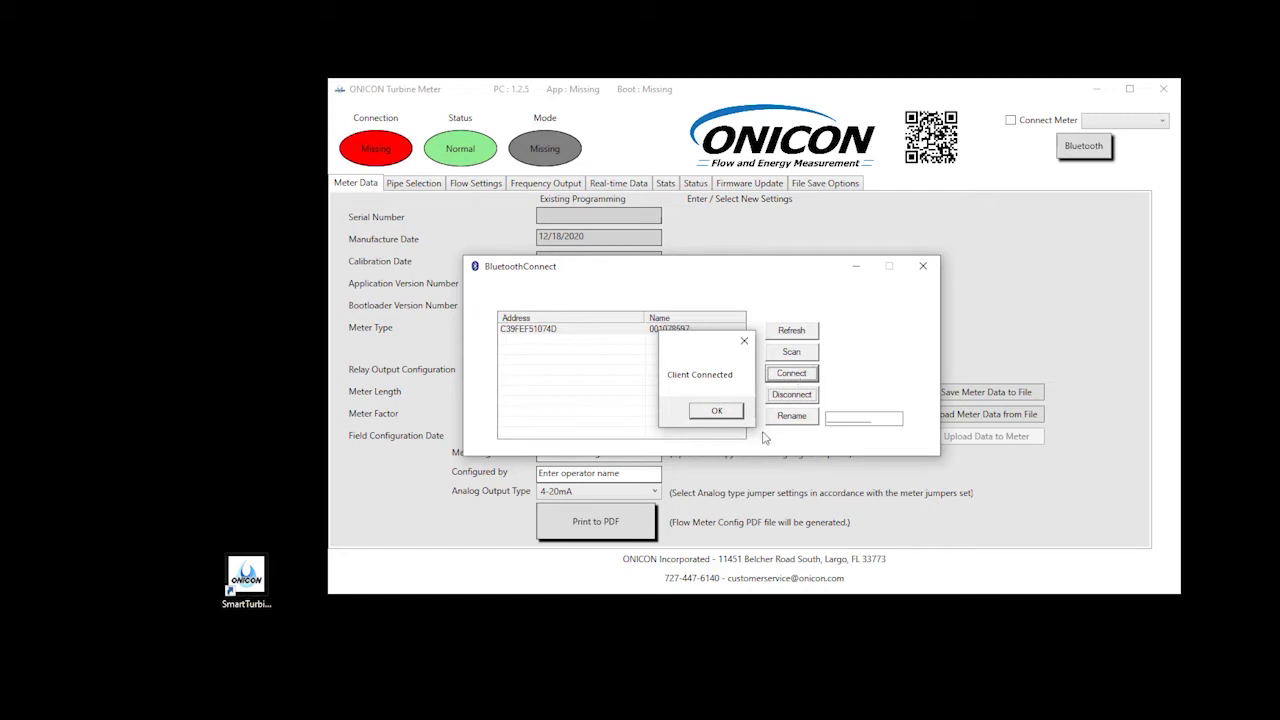
pyautogui.click(718, 409)
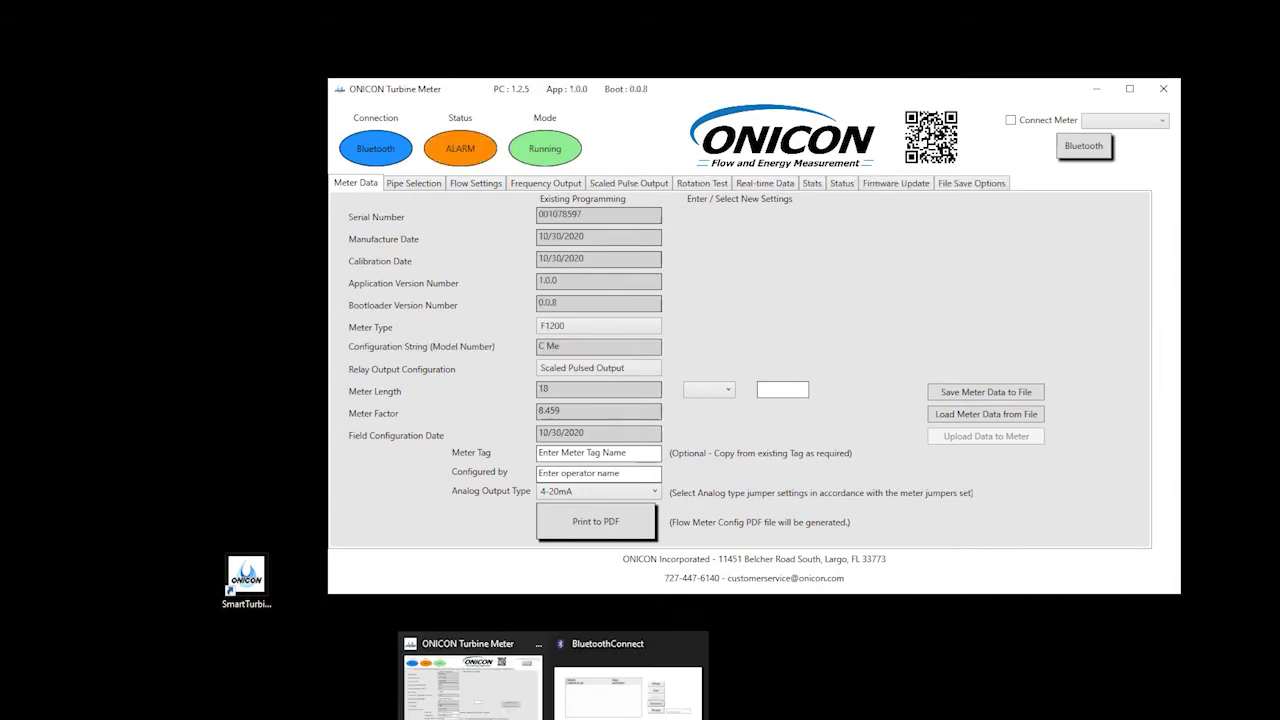
# - Bring the BluetoothConnect window back to the front, move it clear of the meter data and disconnect the meter
pyautogui.moveTo(553, 715)
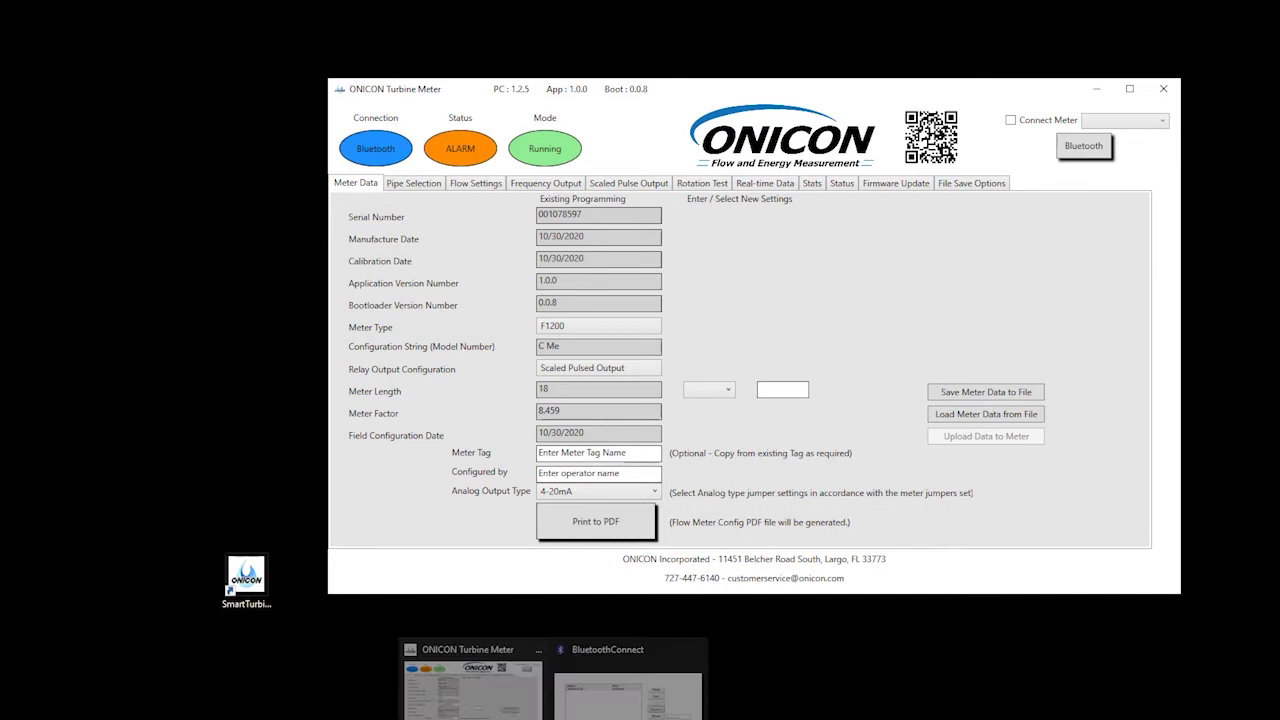
pyautogui.click(632, 686)
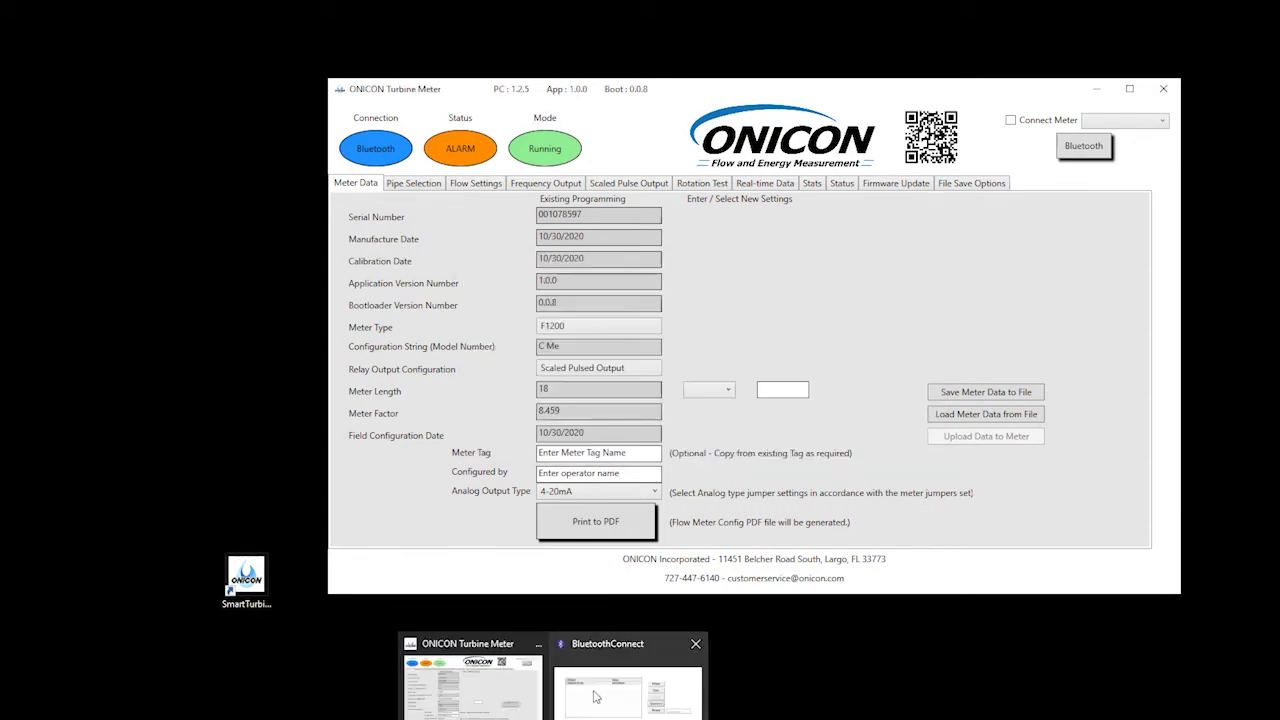
pyautogui.moveTo(697, 272); pyautogui.dragTo(899, 253)
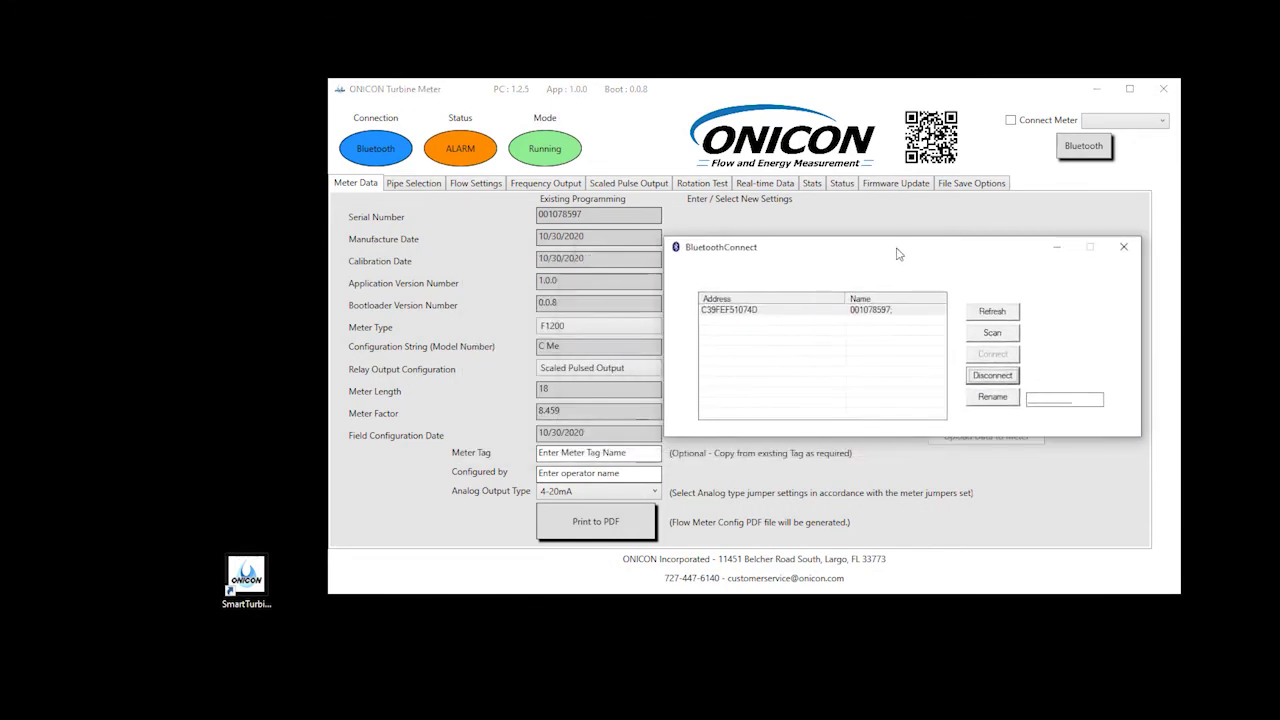
pyautogui.click(920, 310)
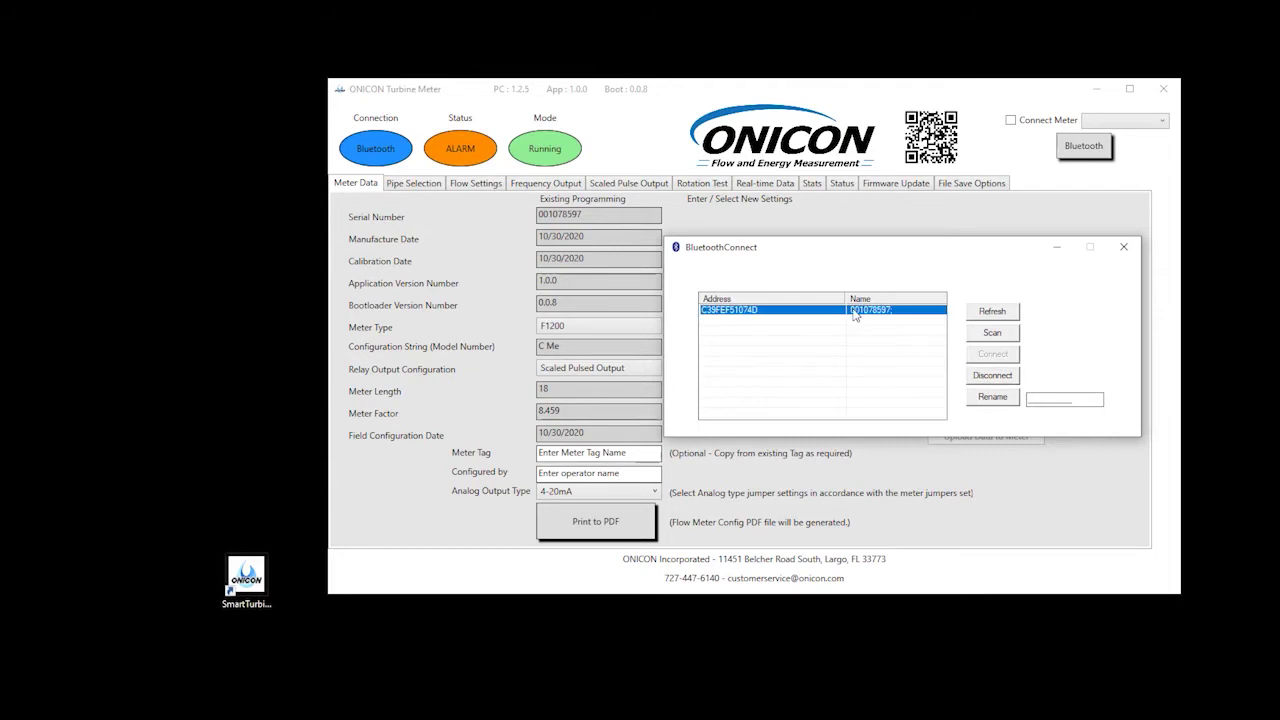
pyautogui.click(993, 376)
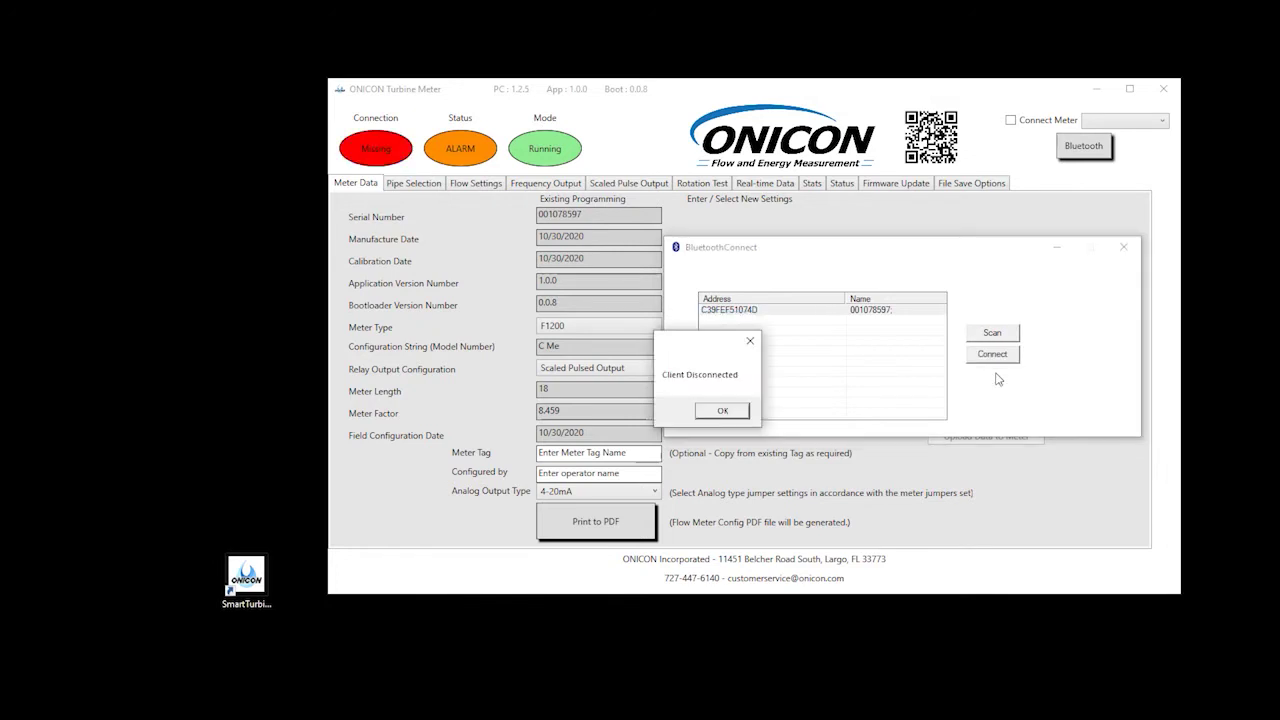
pyautogui.click(713, 413)
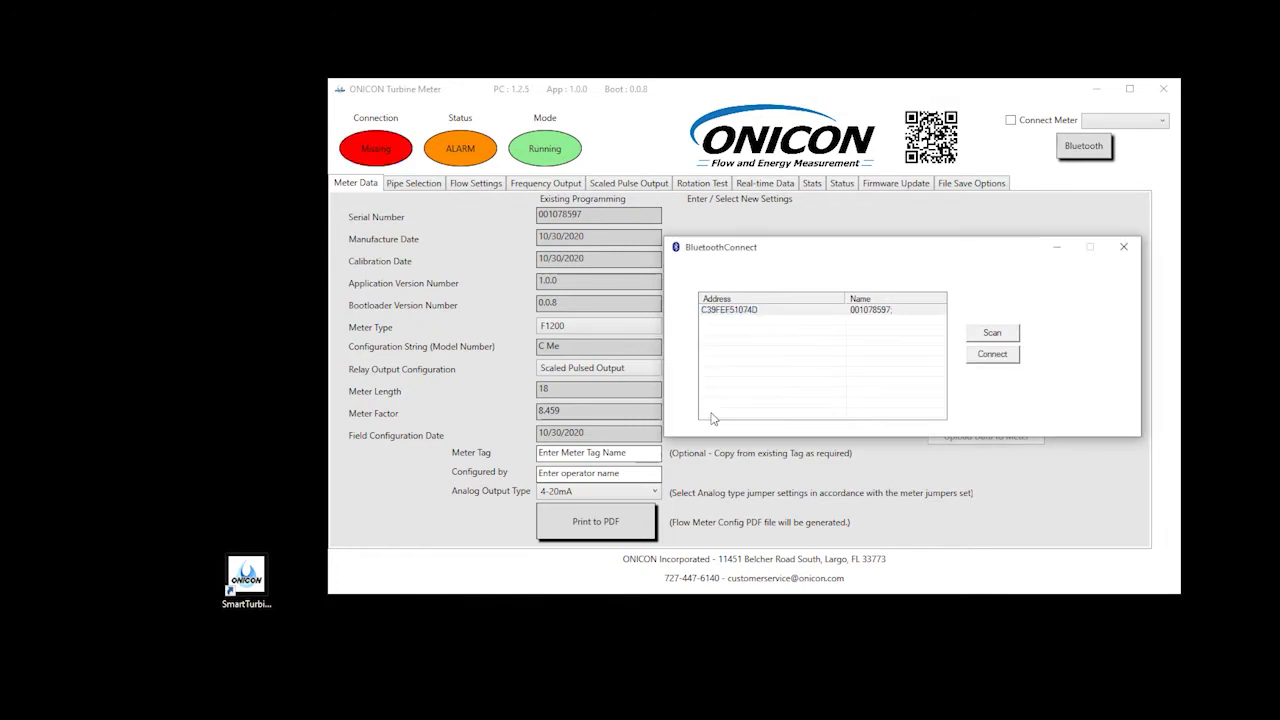
pyautogui.click(722, 411)
# - Reconnect the meter and rename its Bluetooth device to ONITEST
pyautogui.click(992, 354)
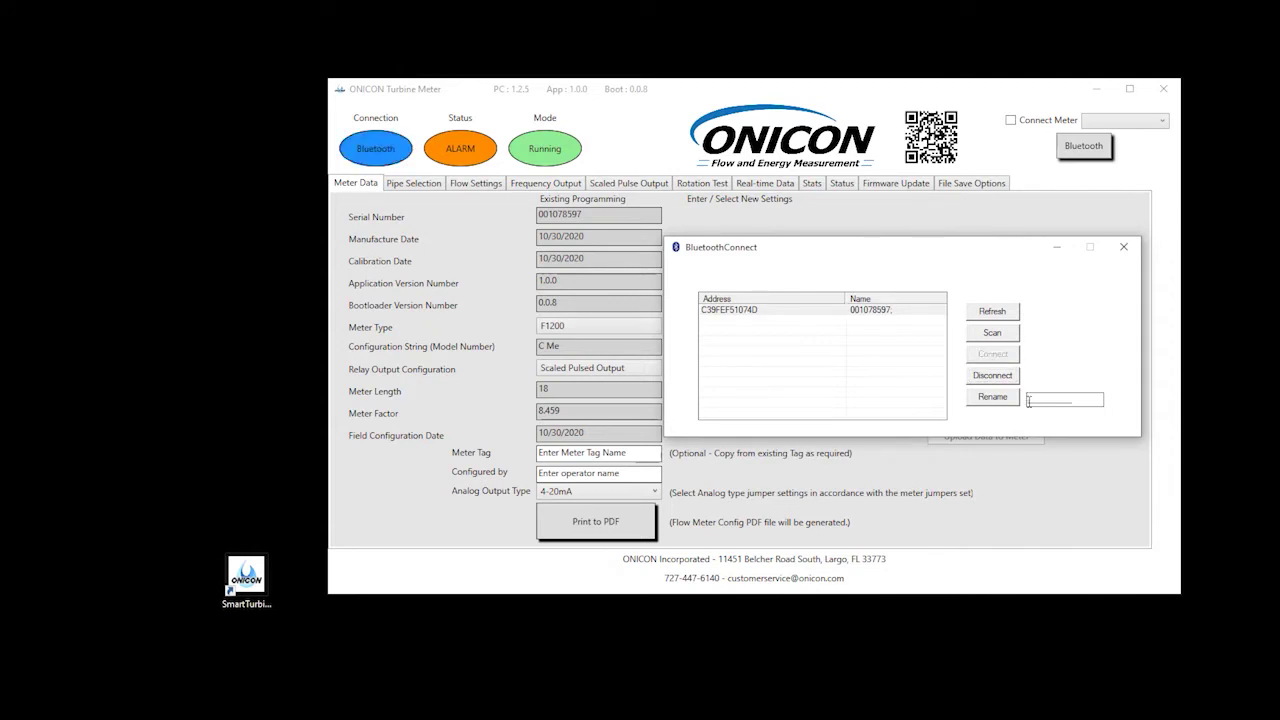
pyautogui.write('ONITEST')
pyautogui.click(993, 397)
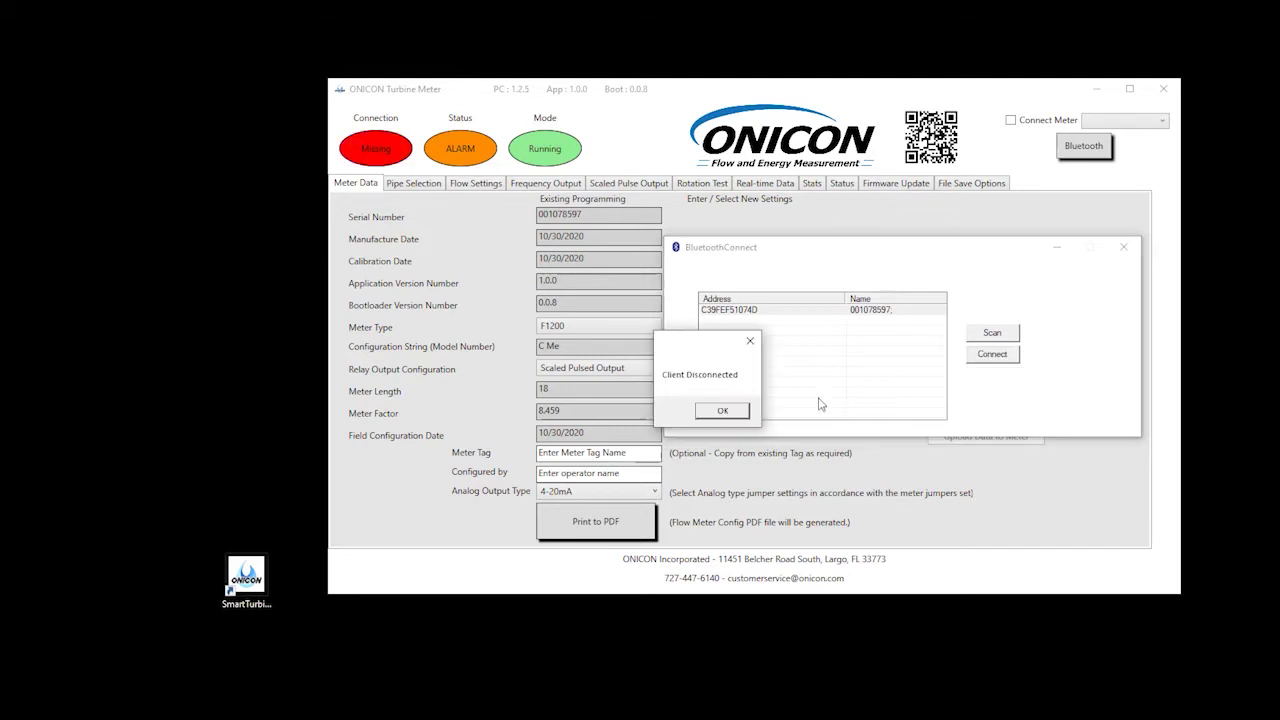
pyautogui.click(722, 412)
# - Rescan for Bluetooth devices and connect to the meter named ONITEST
pyautogui.click(884, 311)
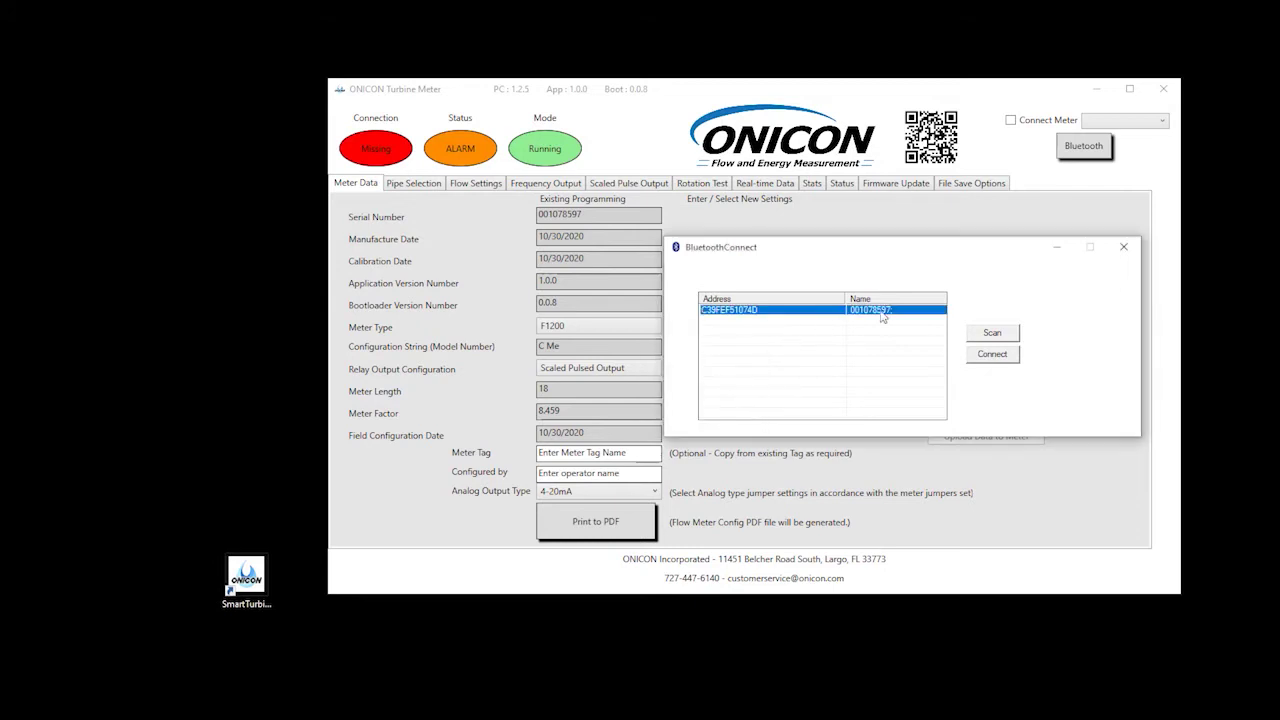
pyautogui.click(990, 338)
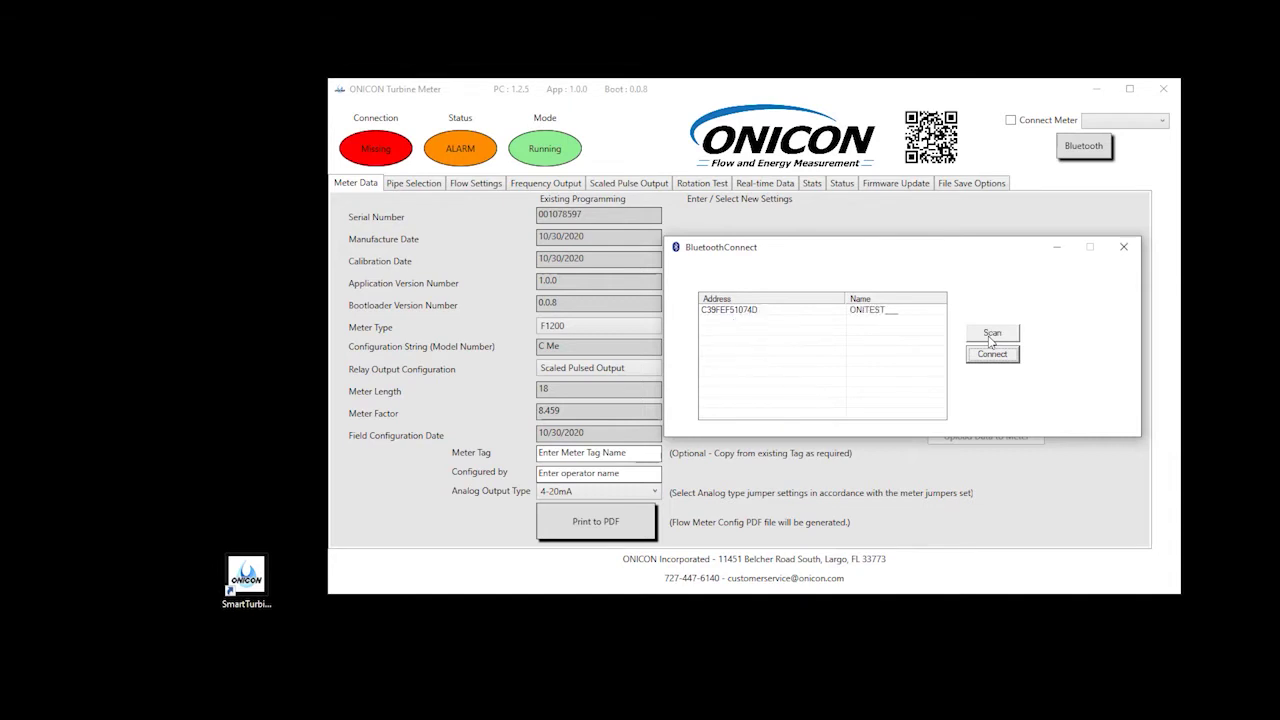
pyautogui.click(878, 318)
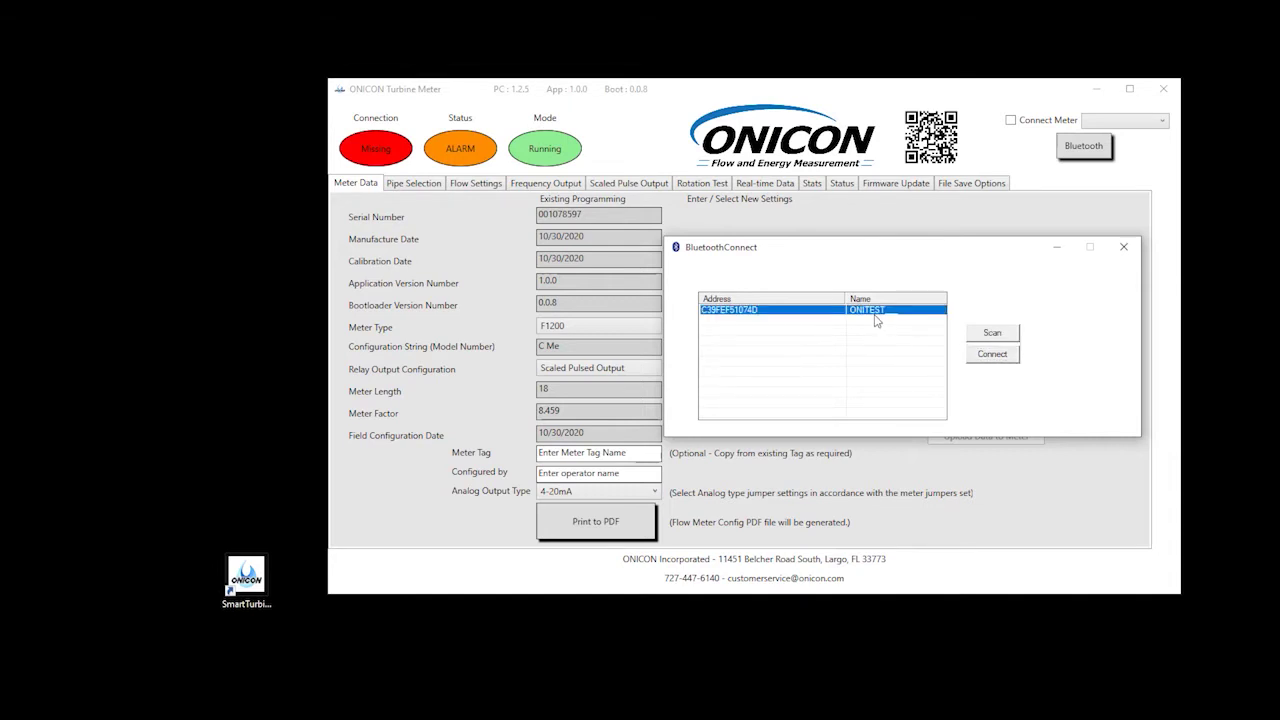
pyautogui.click(987, 366)
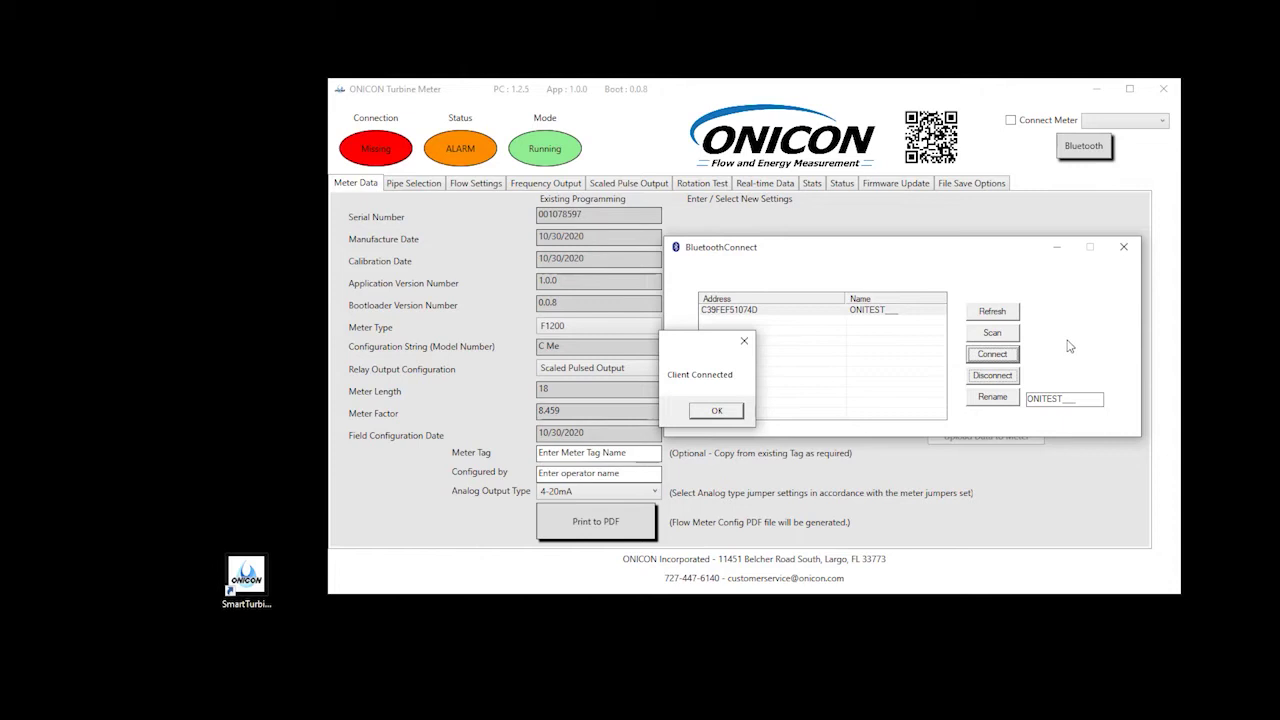
pyautogui.click(717, 411)
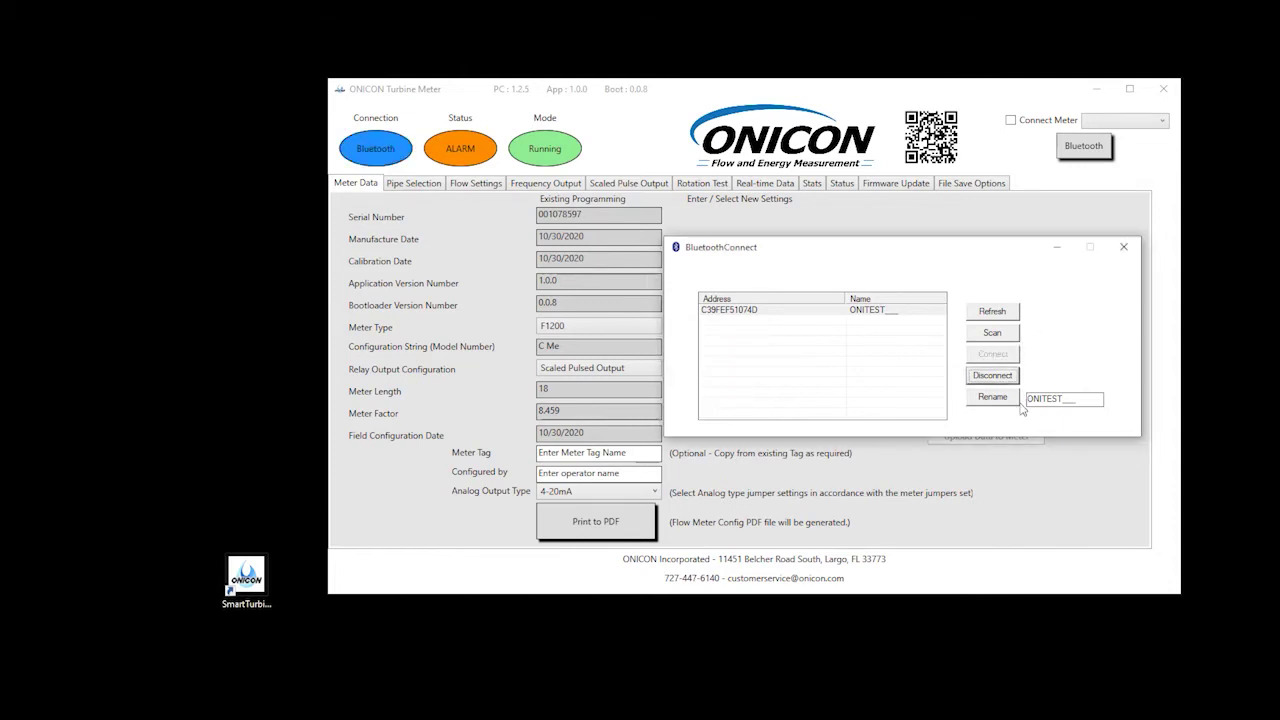
# - Clear the ONITEST name, rename the meter back to its serial number and rescan for Bluetooth devices
pyautogui.press('Delete')
pyautogui.press('Delete')
pyautogui.press('Delete')
pyautogui.press('Delete')
pyautogui.press('Delete')
pyautogui.press('Delete')
pyautogui.press('Delete')
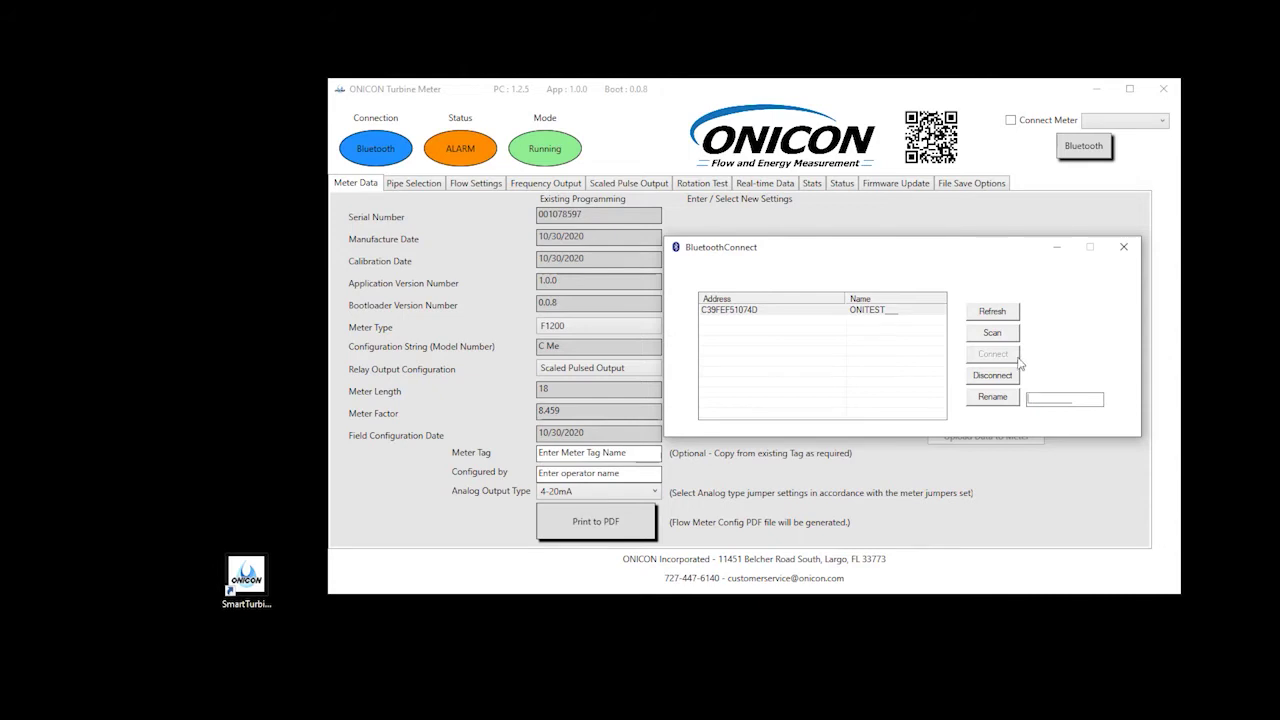
pyautogui.write('00100')
pyautogui.click(982, 400)
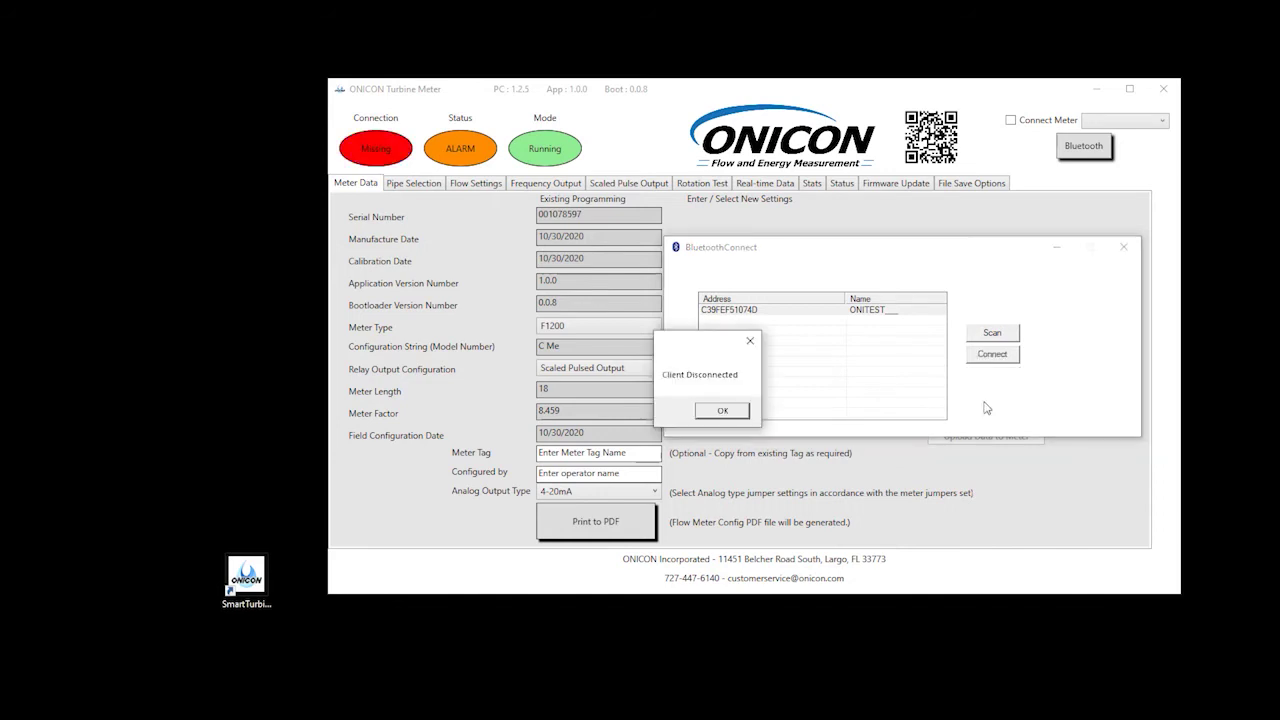
pyautogui.click(722, 410)
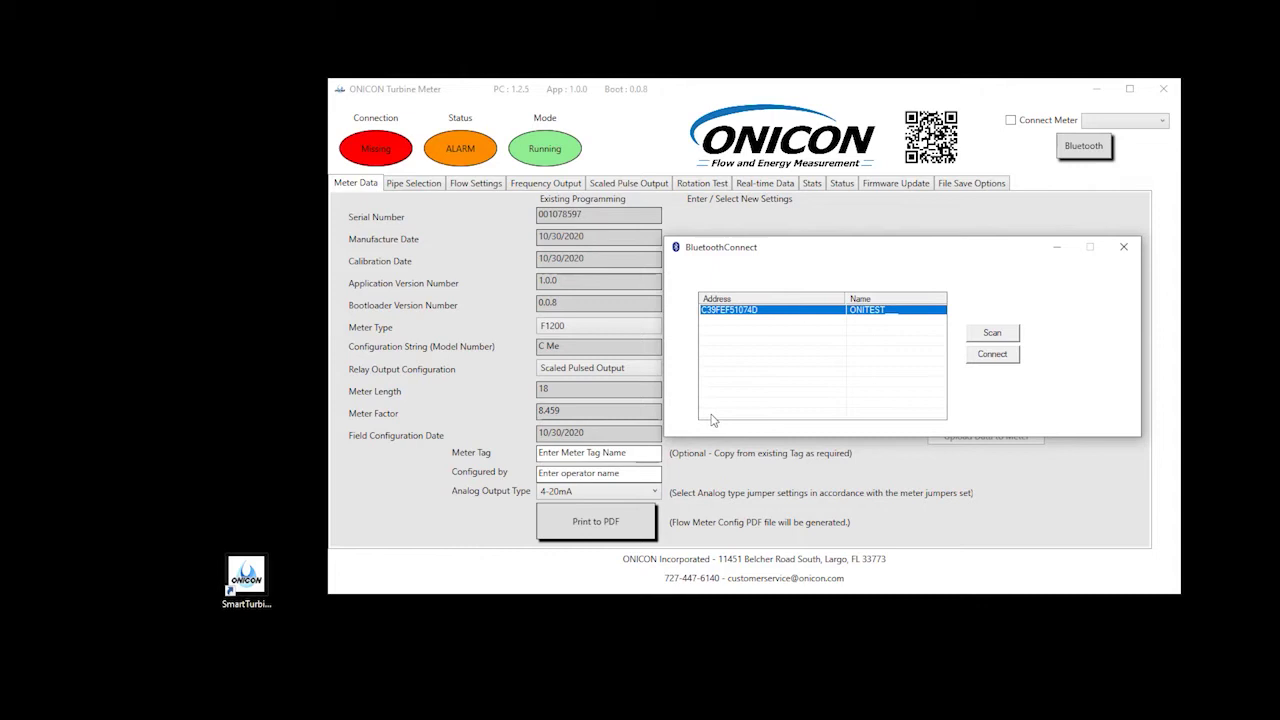
pyautogui.click(995, 332)
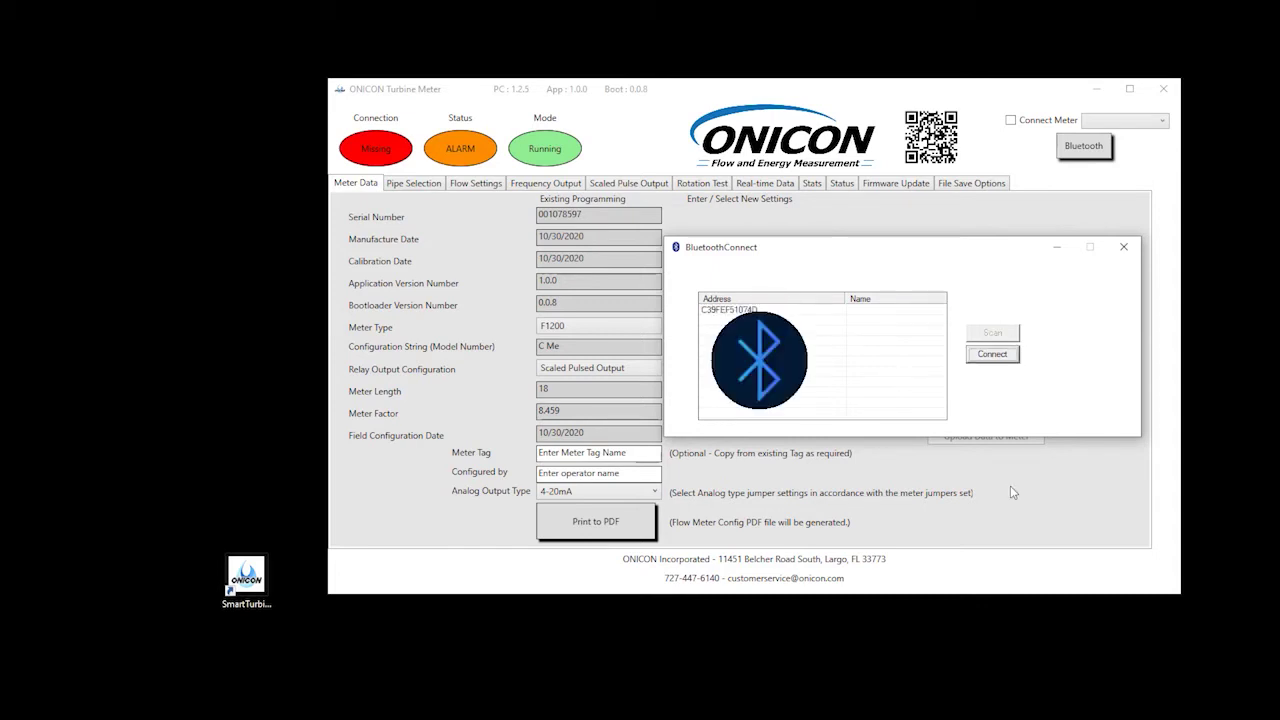
pyautogui.doubleClick(813, 314)
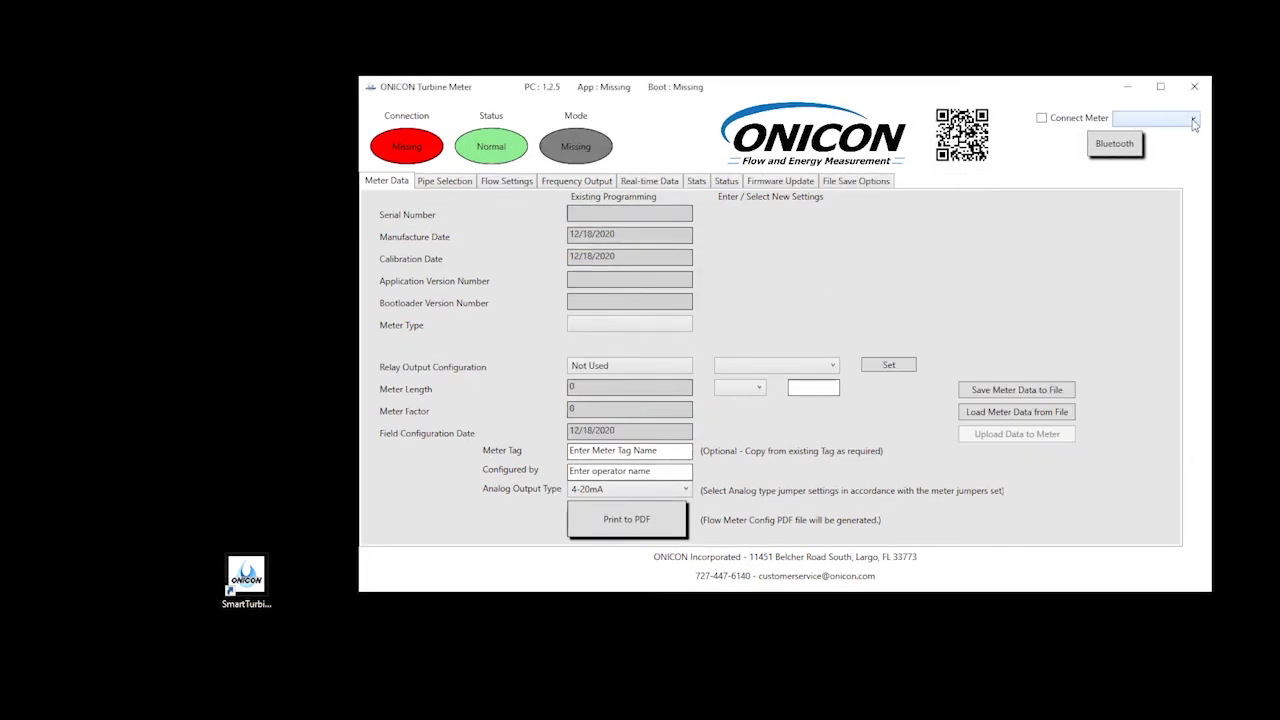
# - Enable Connect Meter, choose the saved meter 001078597 and connect to it directly over Bluetooth
pyautogui.click(1041, 118)
pyautogui.click(1192, 120)
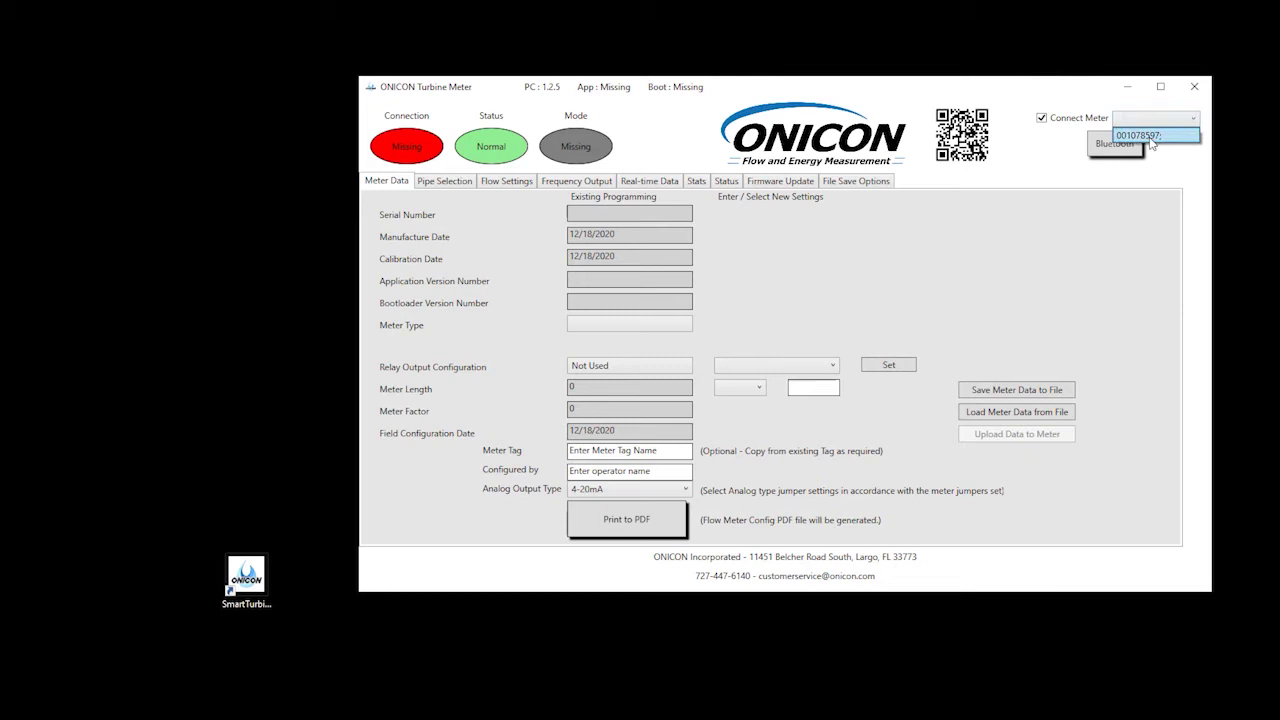
pyautogui.click(1150, 137)
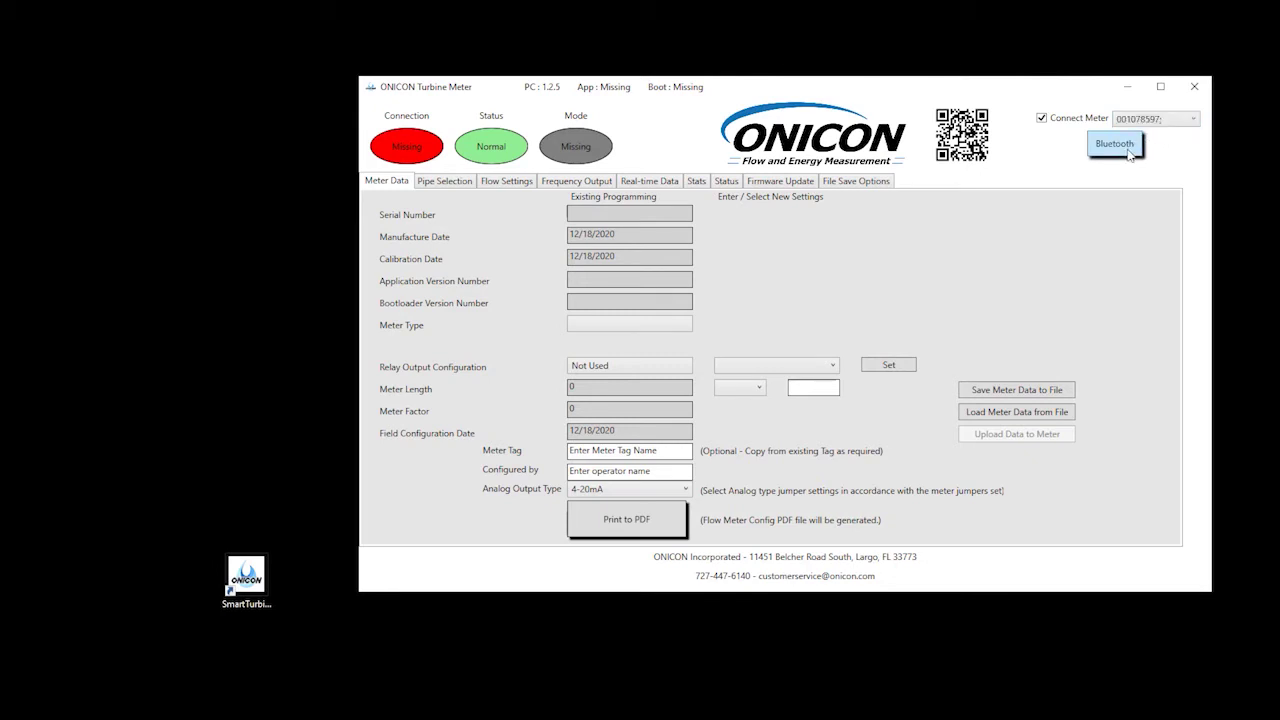
pyautogui.click(1115, 144)
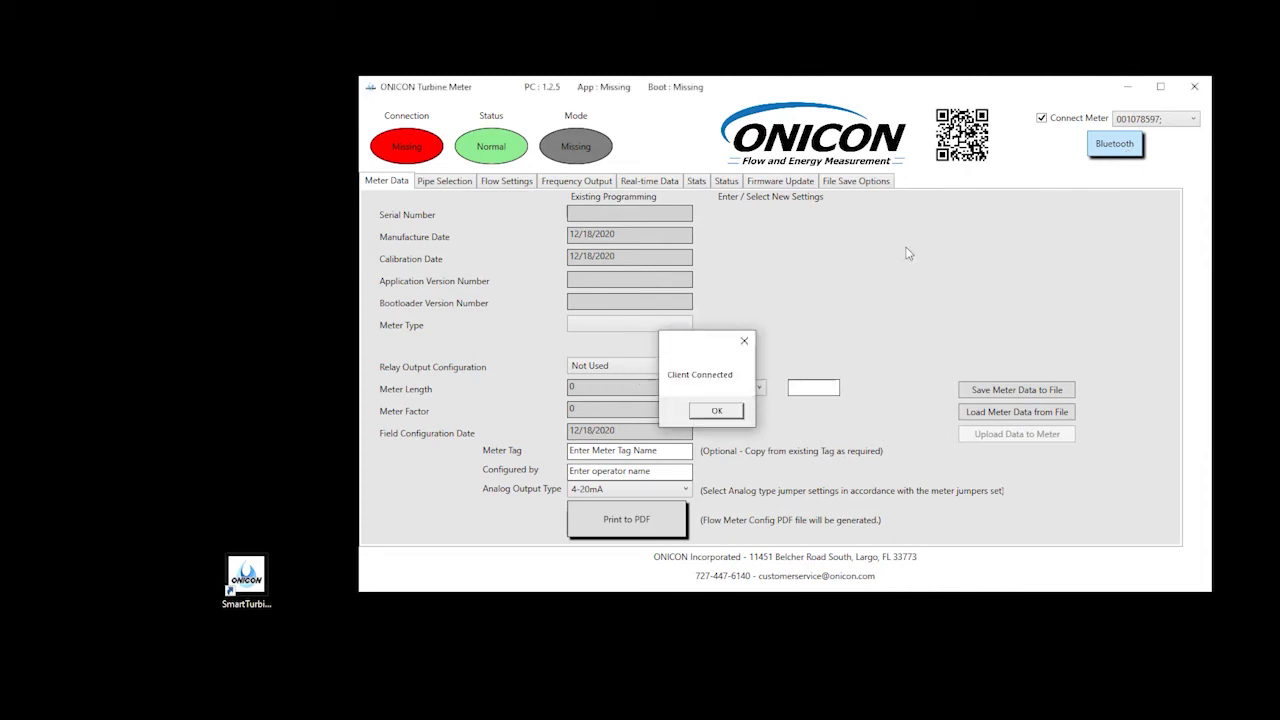
pyautogui.click(715, 412)
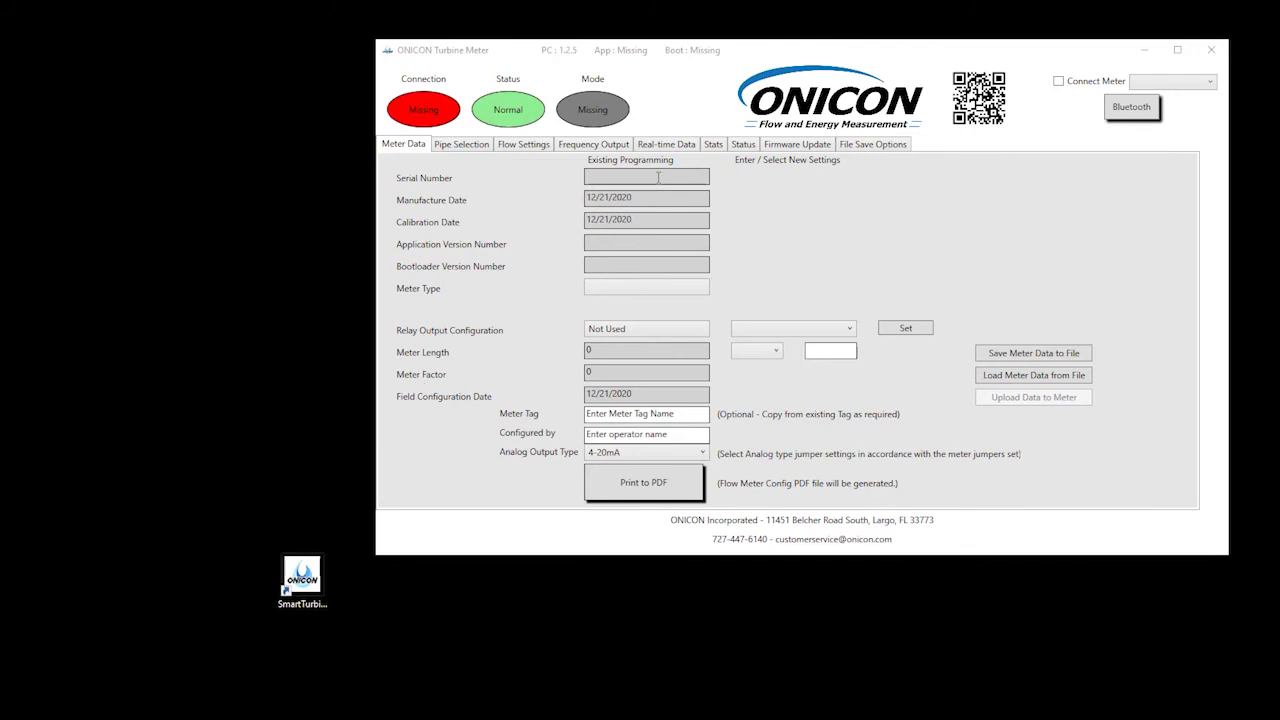
# - Scan for available Bluetooth meters from the turbine meter software
pyautogui.click(1146, 114)
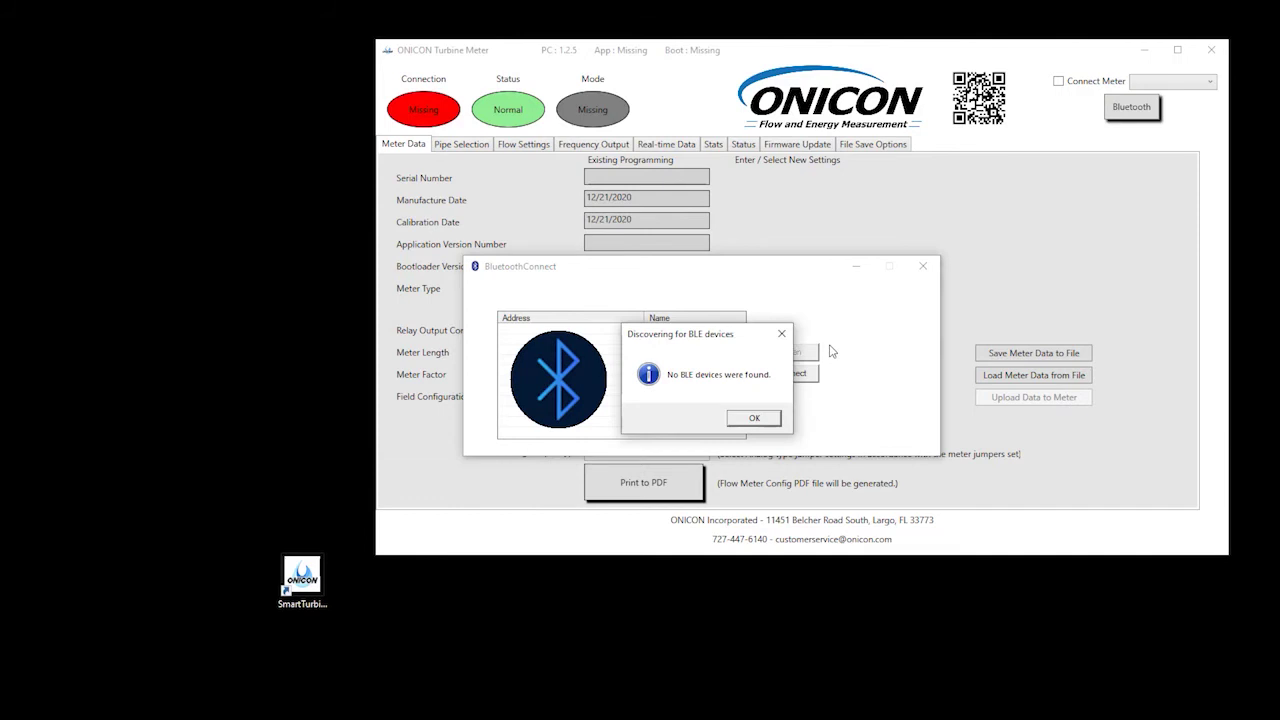
pyautogui.click(754, 419)
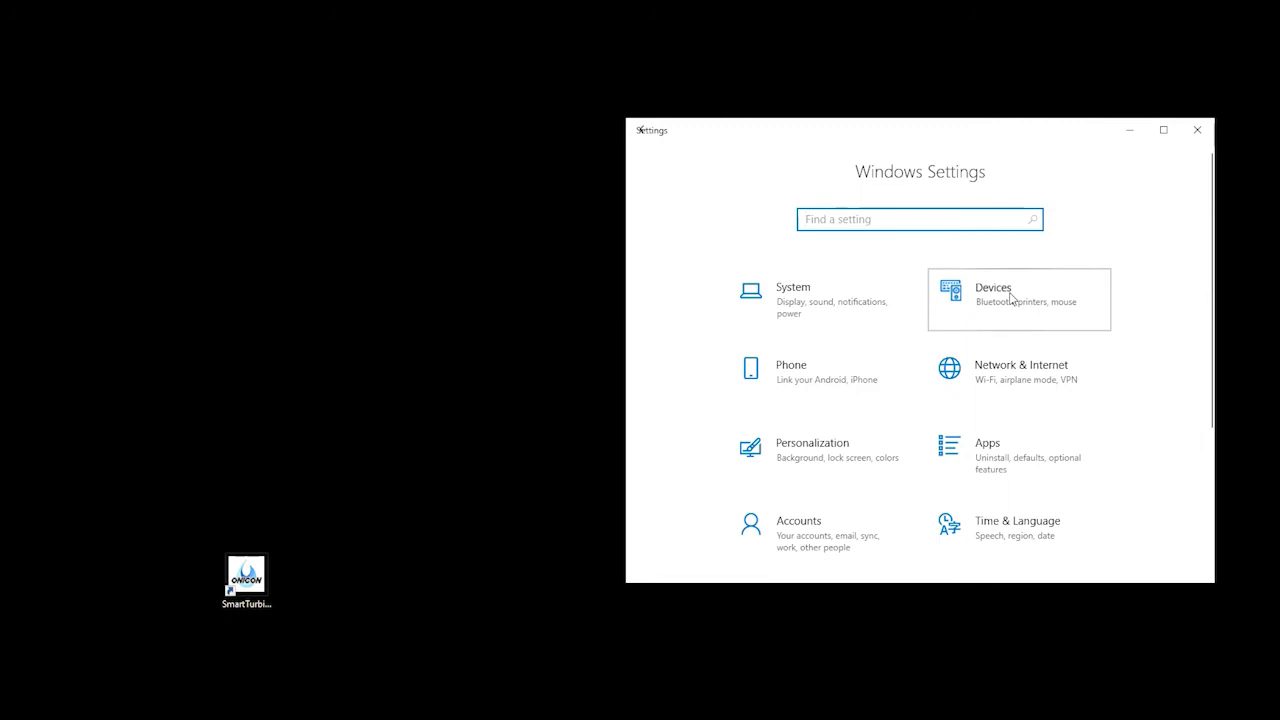
# - Switch to Windows Settings and turn the computer's Bluetooth off and back on in the device settings
pyautogui.click(1009, 295)
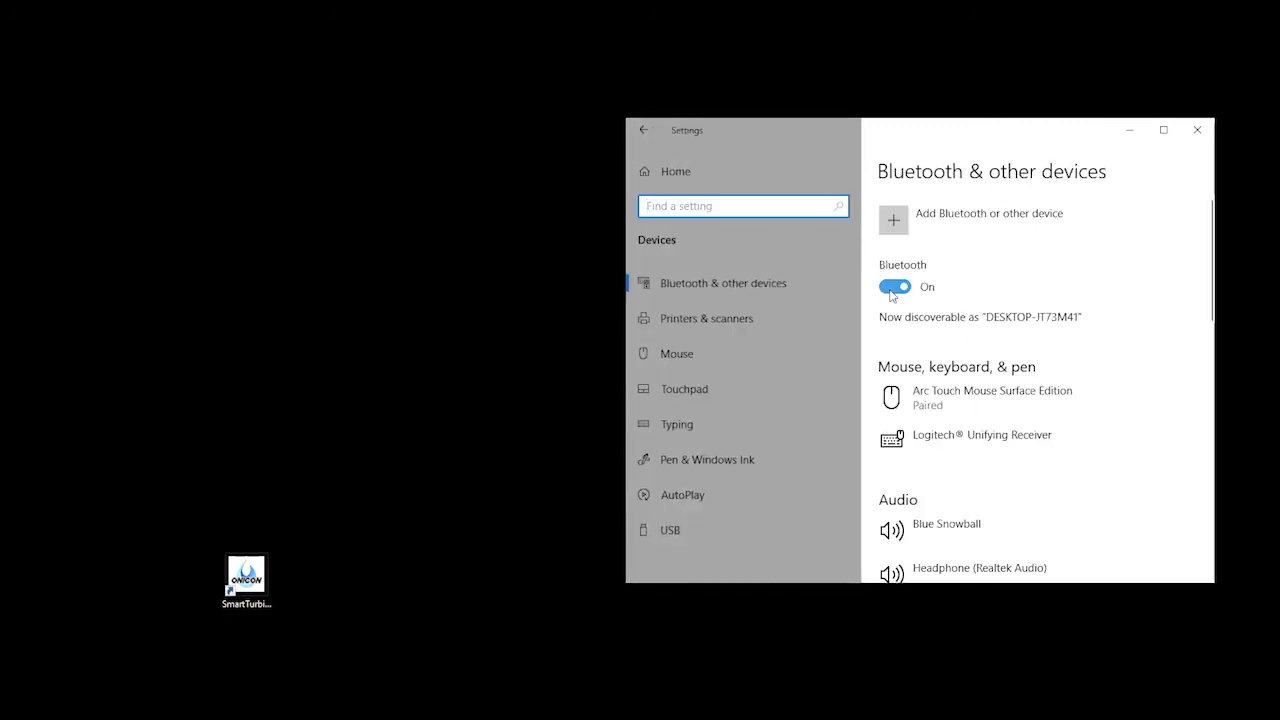
pyautogui.click(891, 290)
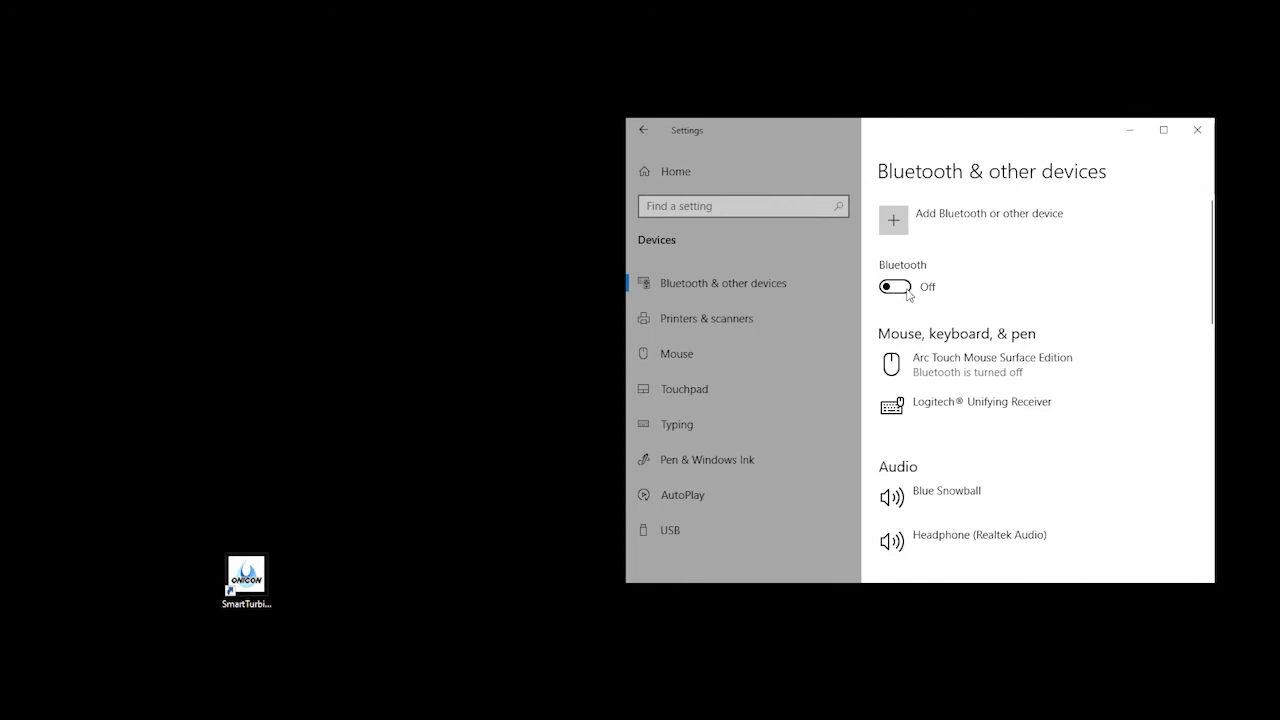
pyautogui.click(906, 289)
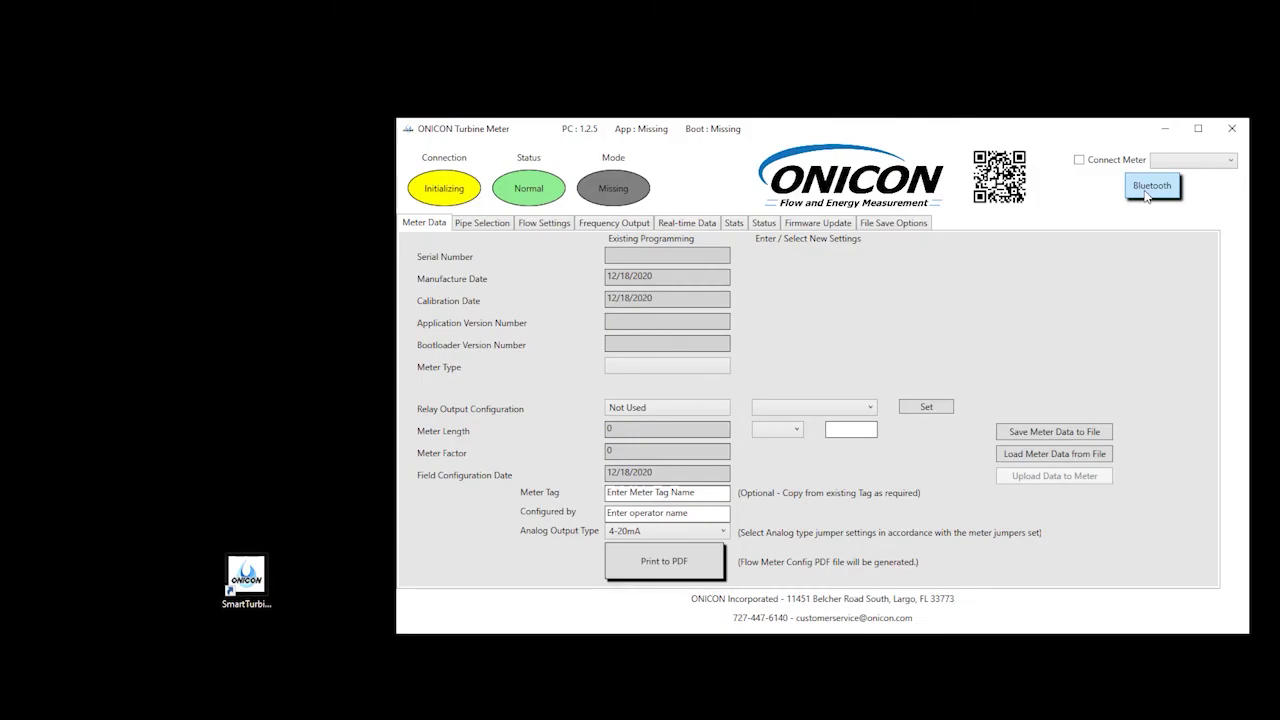
# - Return to the ONICON Turbine Meter software, rescan over Bluetooth and connect to meter 001078597
pyautogui.click(1150, 187)
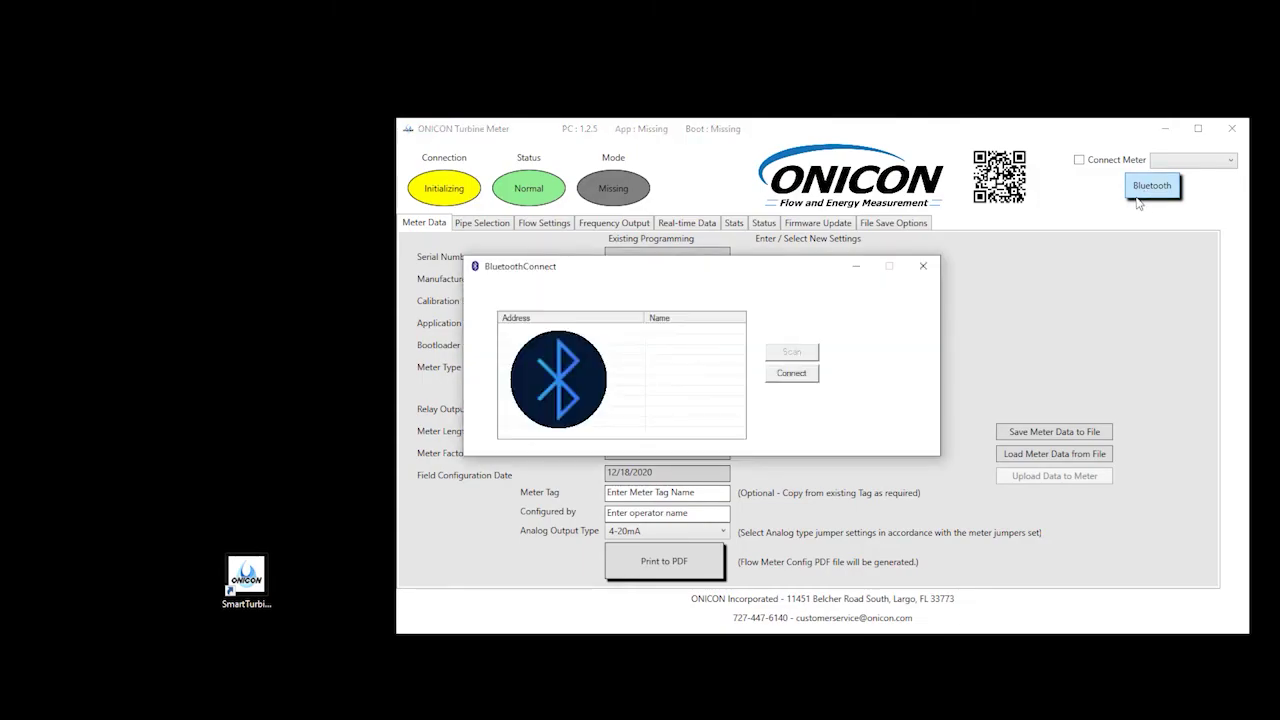
pyautogui.click(521, 331)
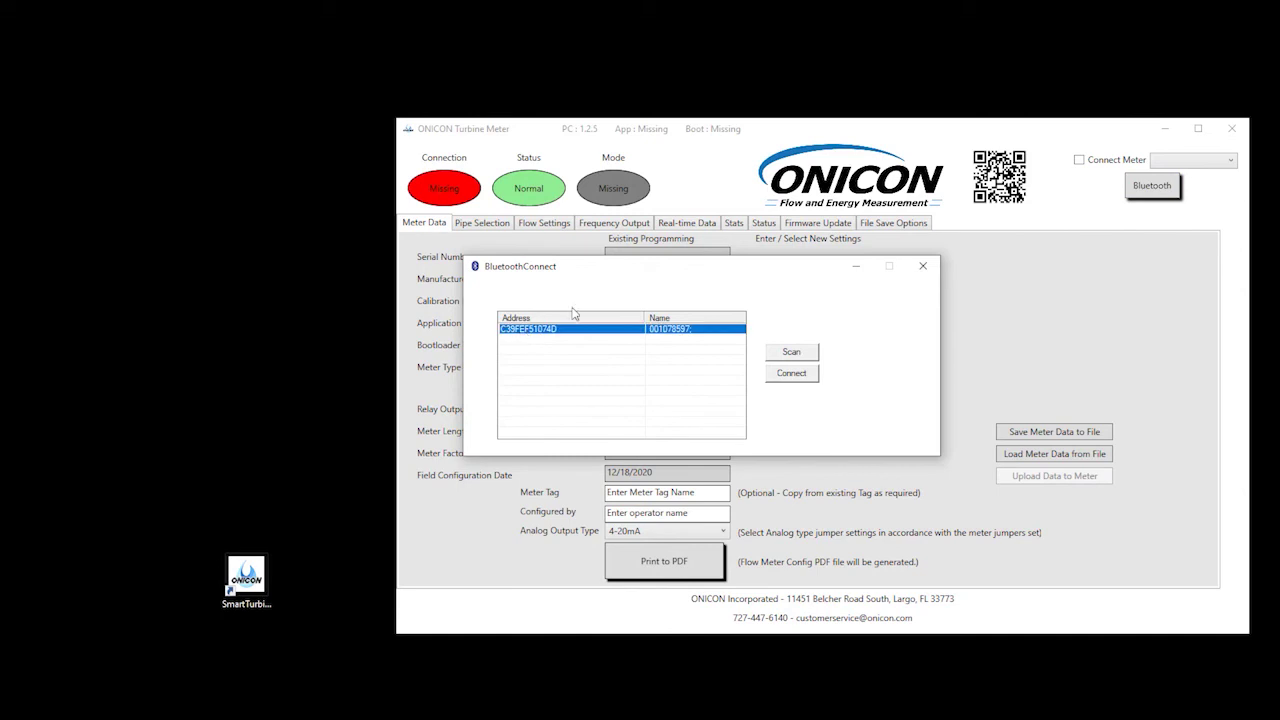
pyautogui.click(780, 377)
pyautogui.click(717, 413)
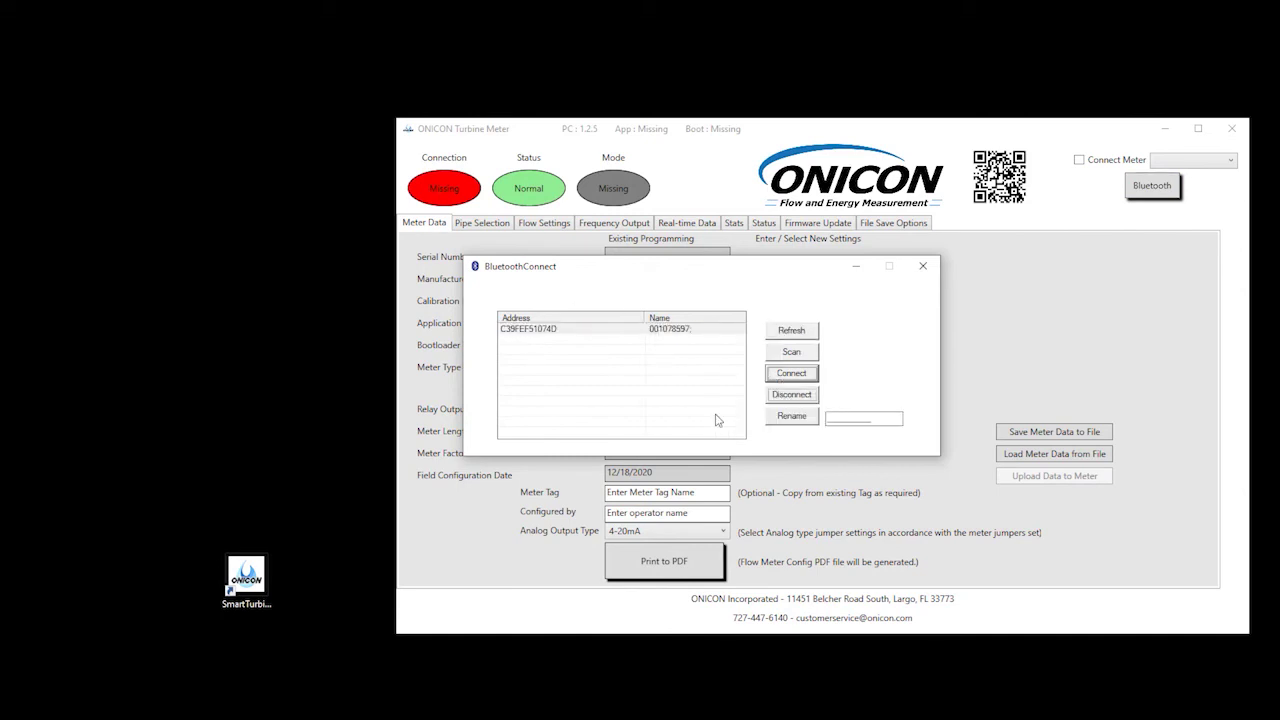